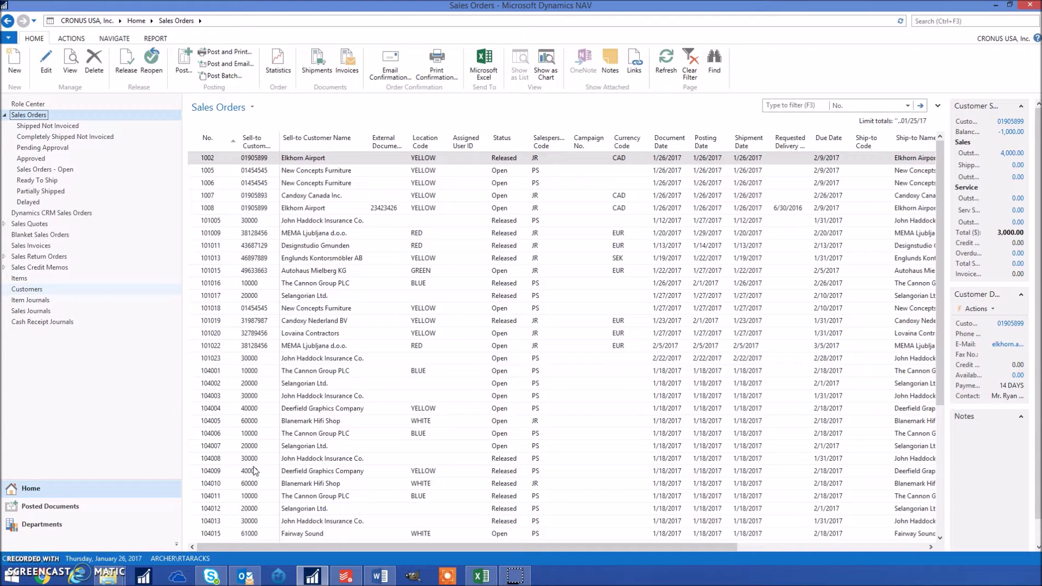
- Show the key tips in the Sales Orders list and switch to the Actions tab
click(498, 293)
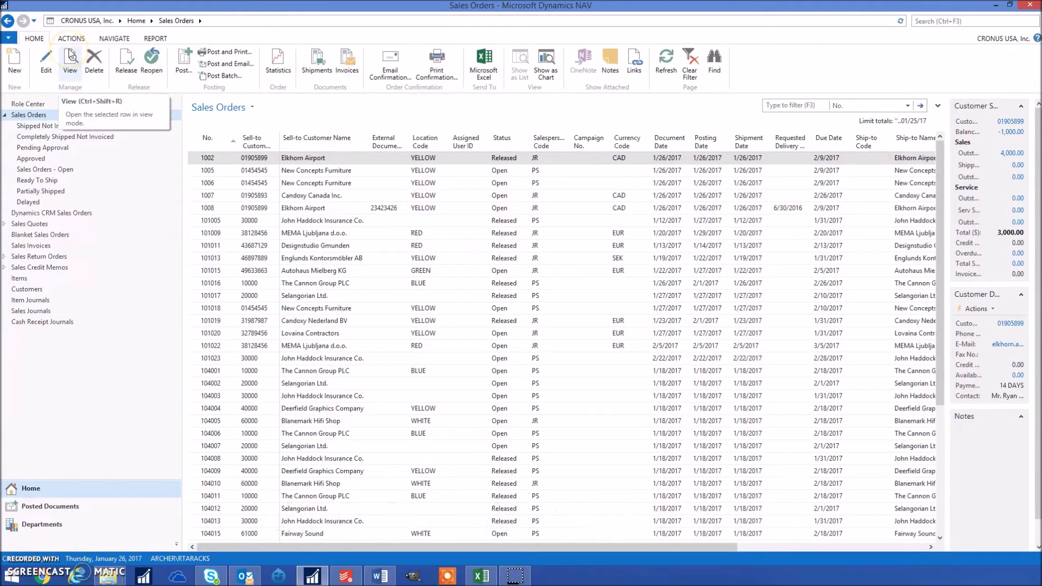
key(alt)
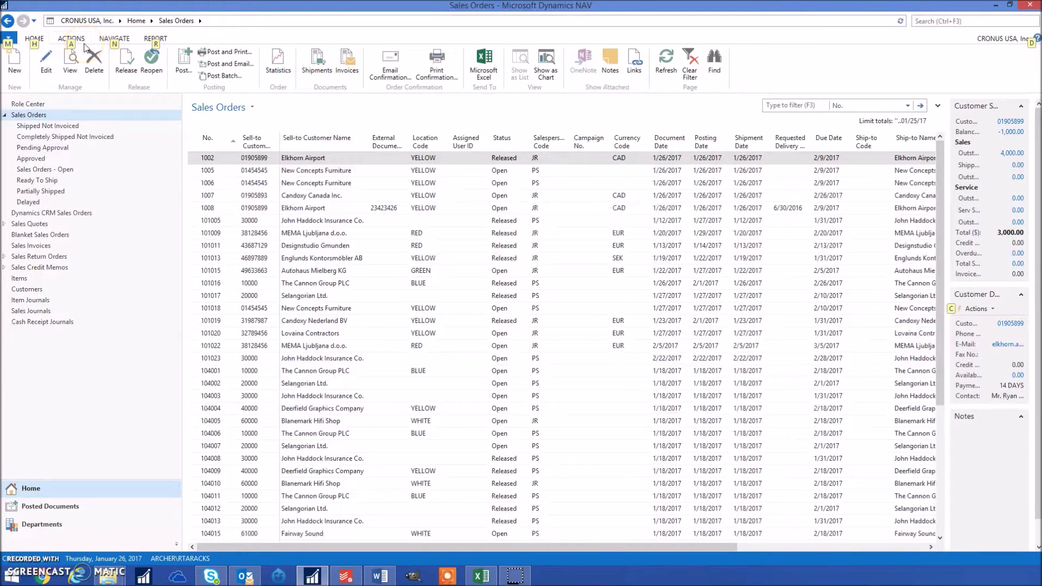
key(a)
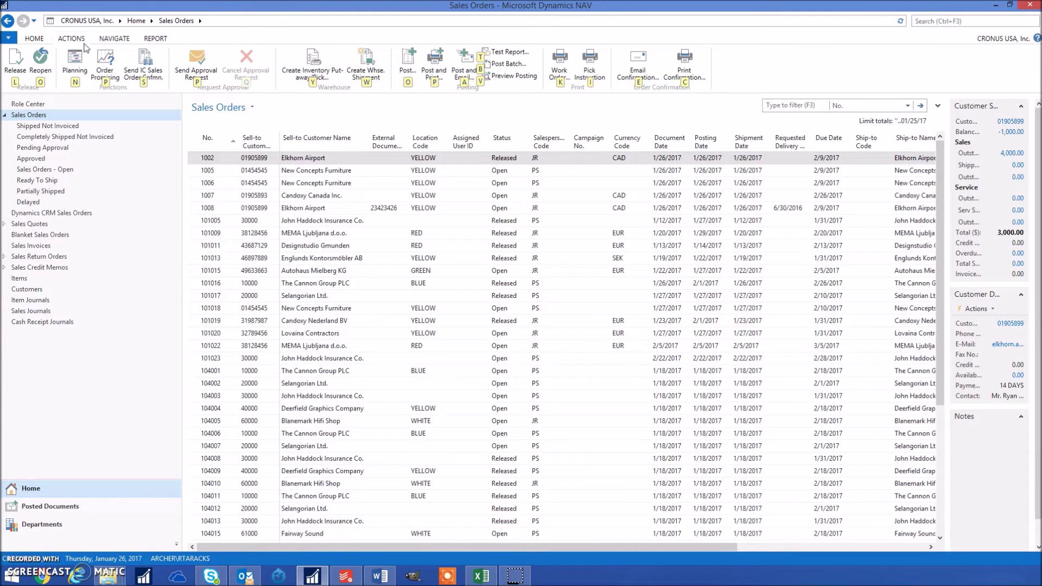
- Bring up Print Confirmation, pick order 101016, then close it without printing
click(672, 57)
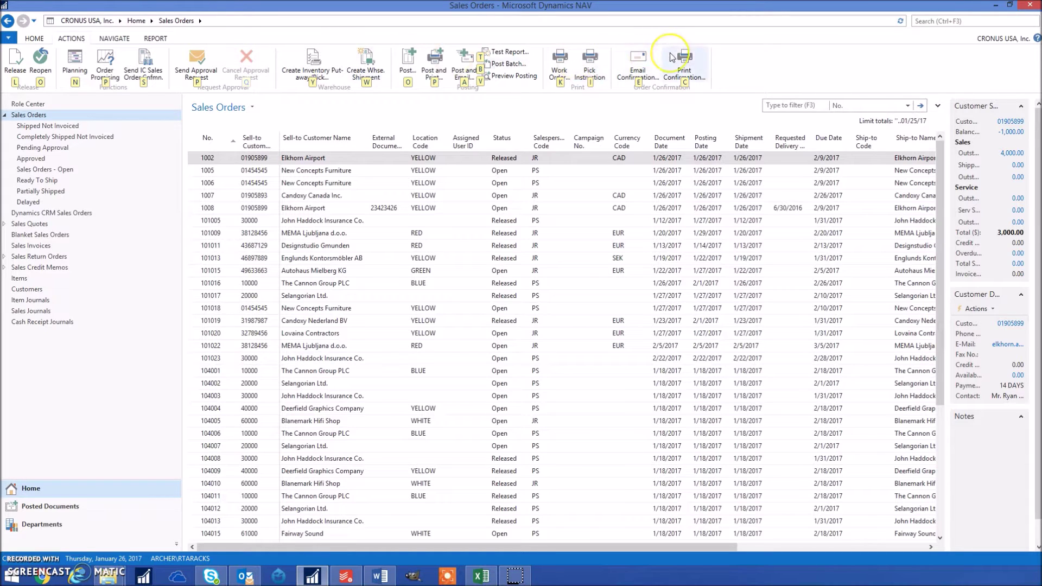
click(716, 177)
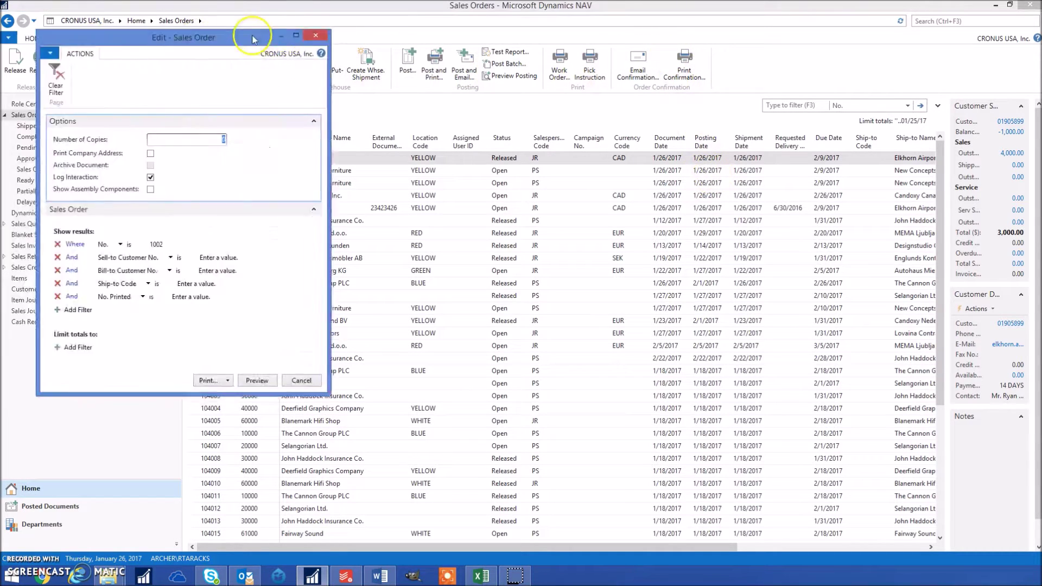
drag(249, 32, 570, 37)
click(568, 280)
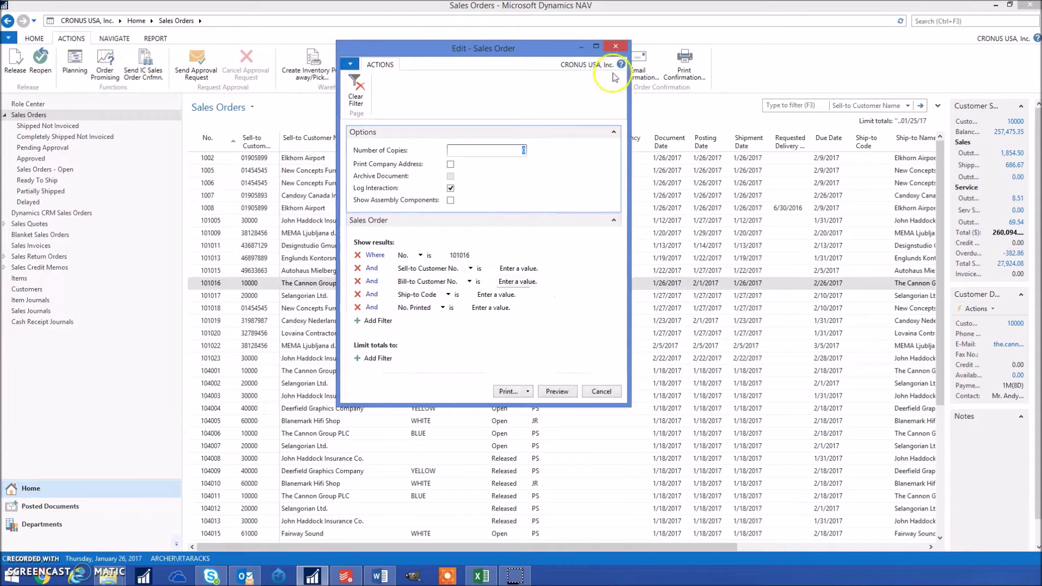
click(616, 46)
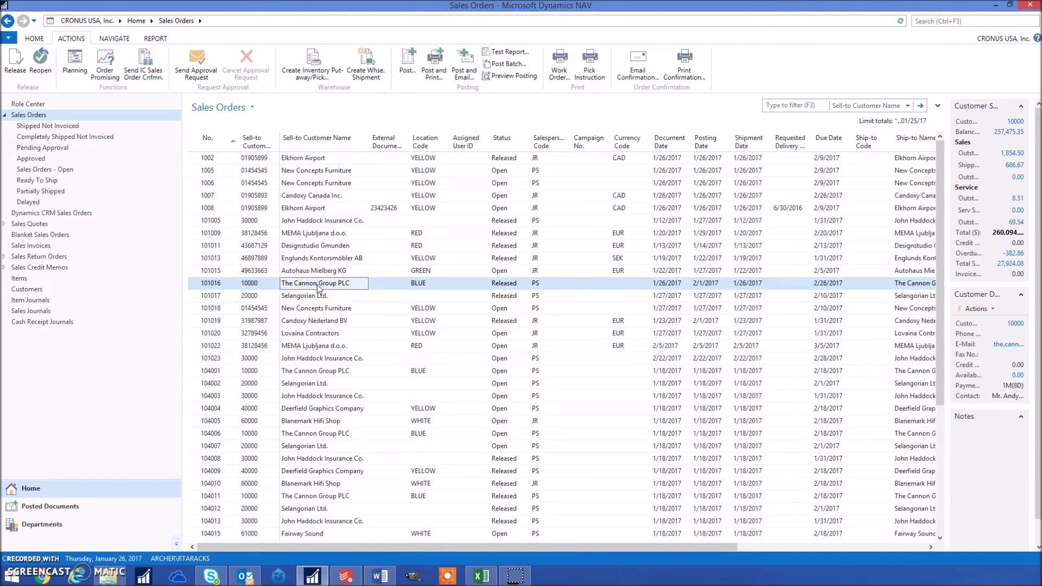
- Filter orders to The Cannon Group PLC with Alt+F3, clear it with Ctrl+Shift+A, then start a new order
key(alt+F3)
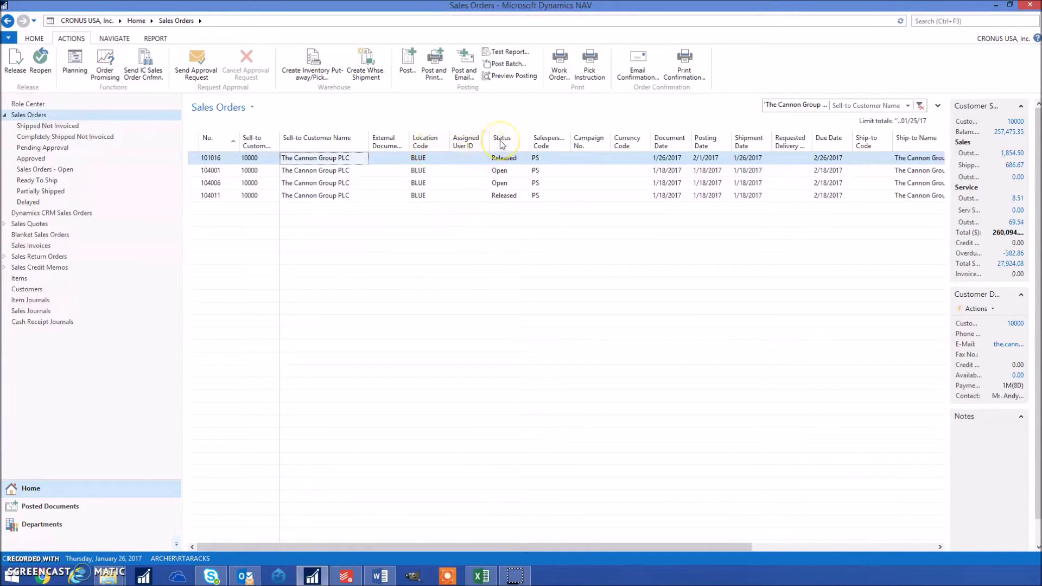
click(347, 482)
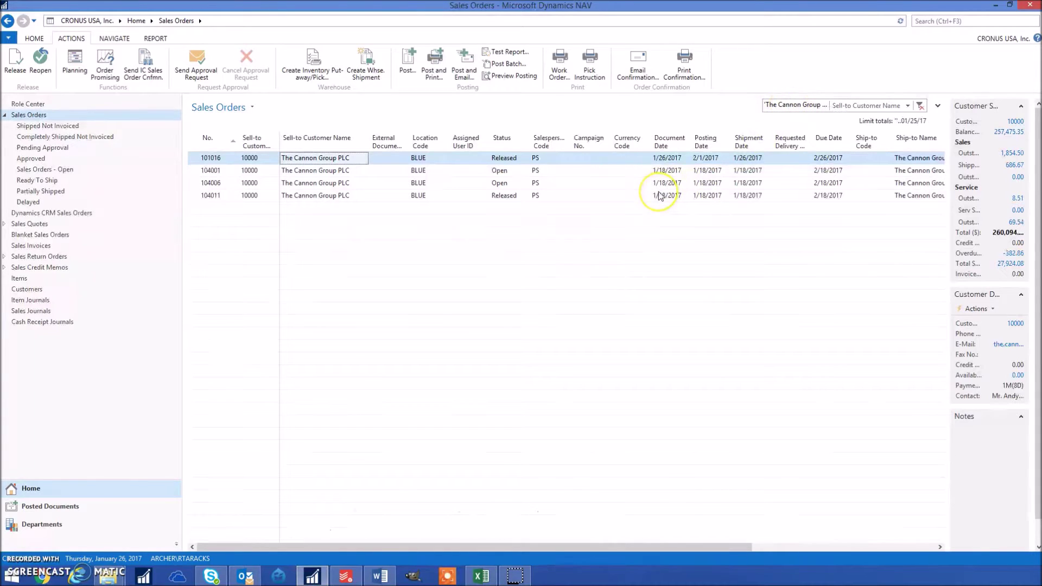
key(ctrl+shift+a)
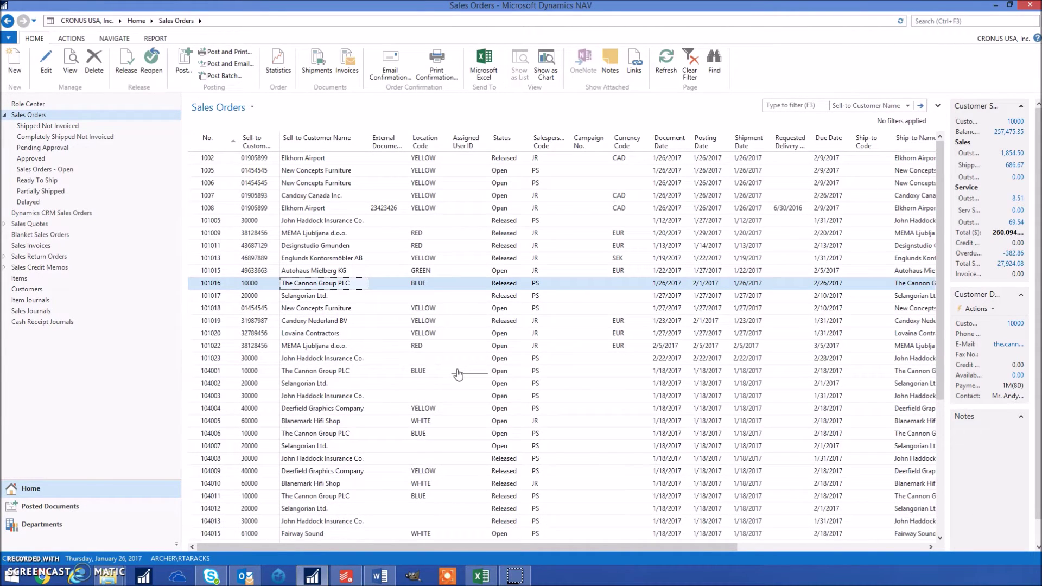
click(15, 64)
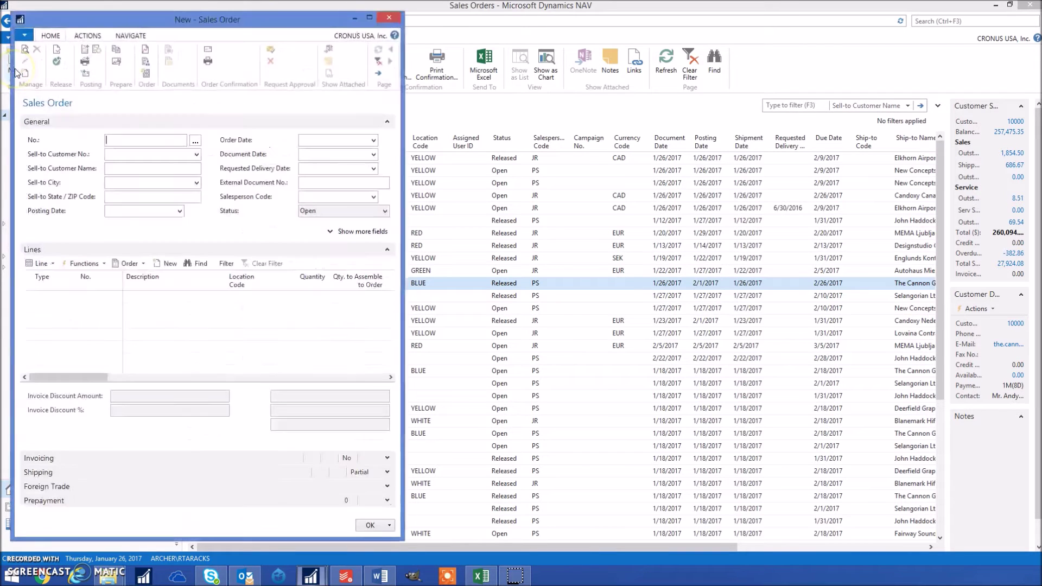
- Set Progressive Home Furnishings as customer on order 1010, then start new order 1011 with Ctrl+N
click(124, 154)
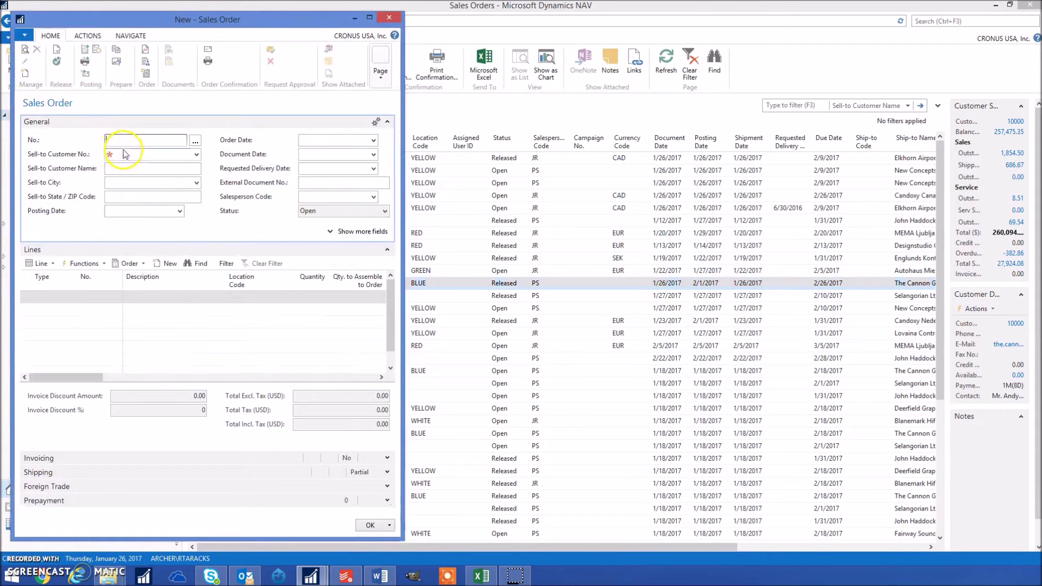
click(197, 154)
click(190, 205)
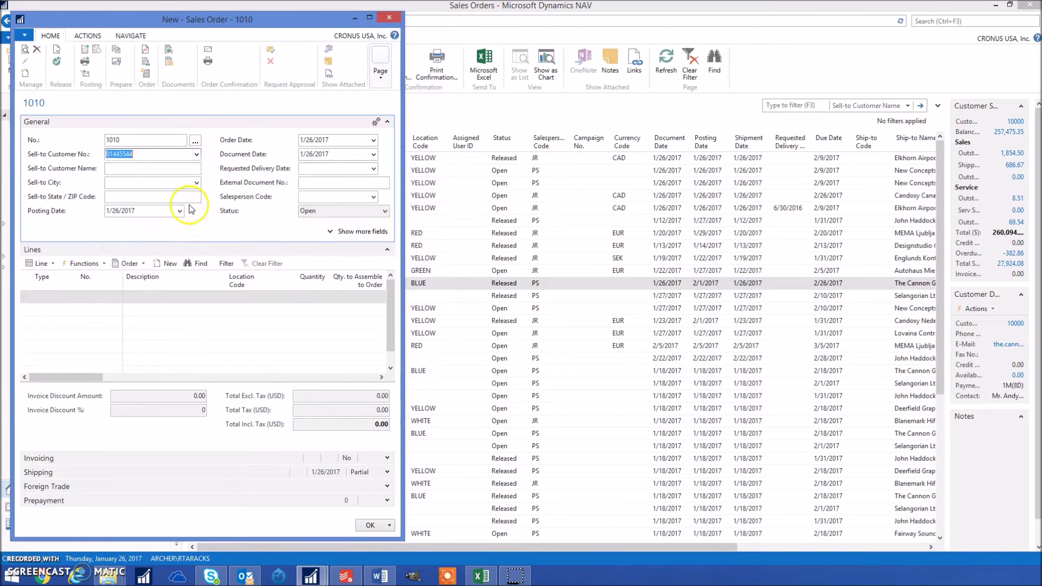
key(Tab)
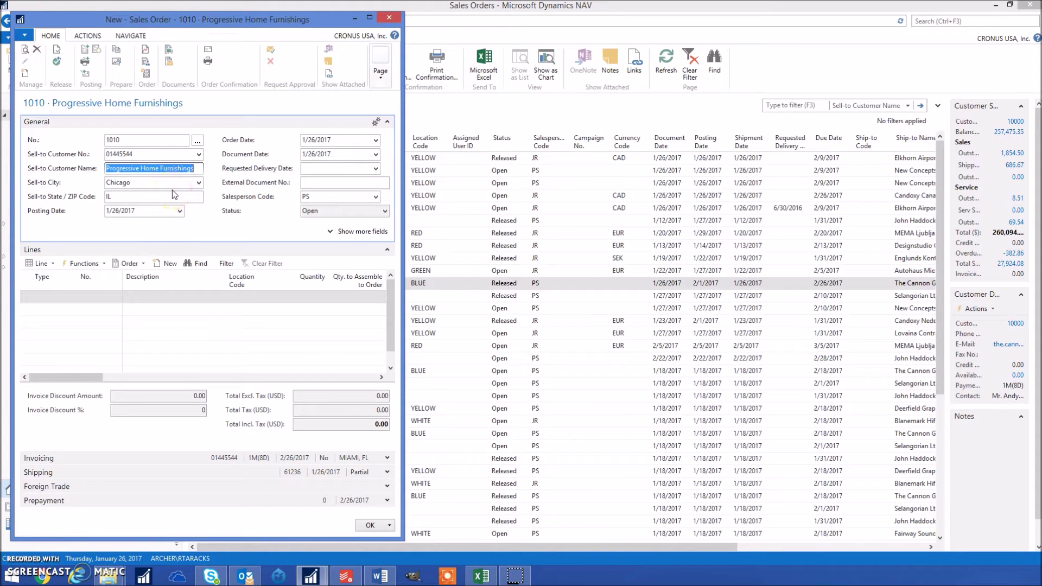
key(ctrl+n)
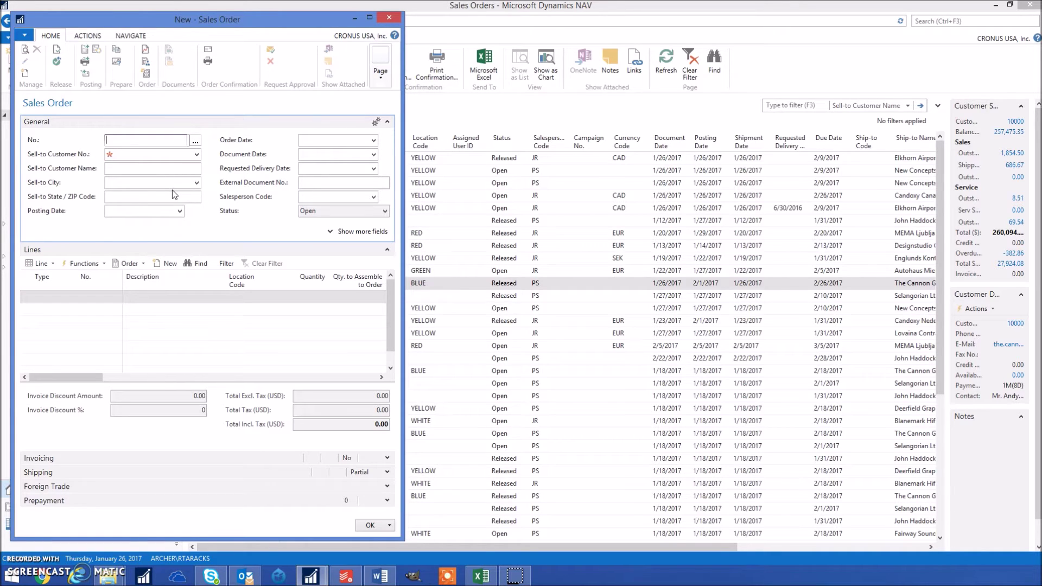
key(Return)
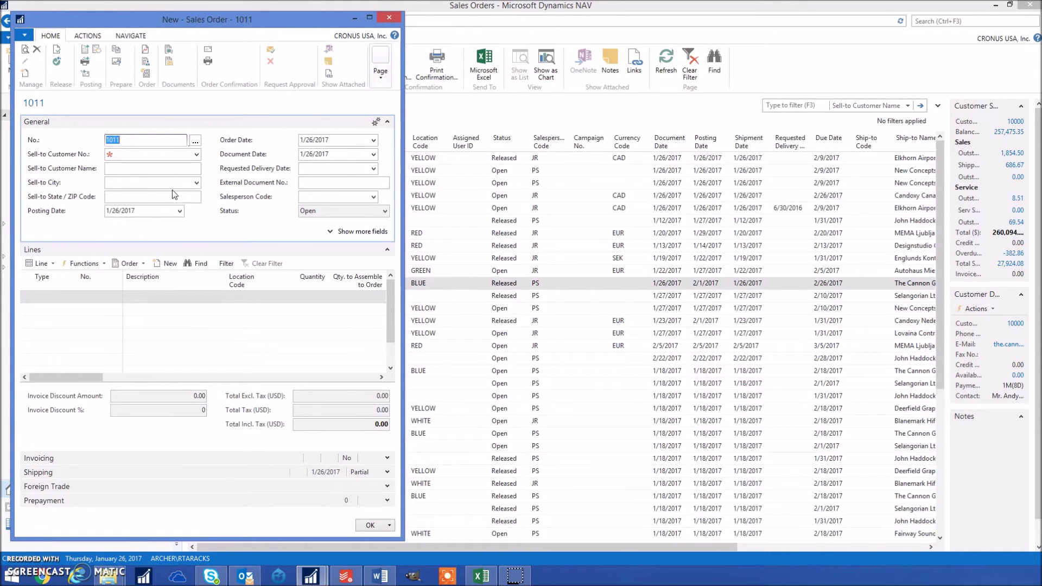
- Expand the General FastTab, clear order 1011's number and dates, and close the card
click(48, 120)
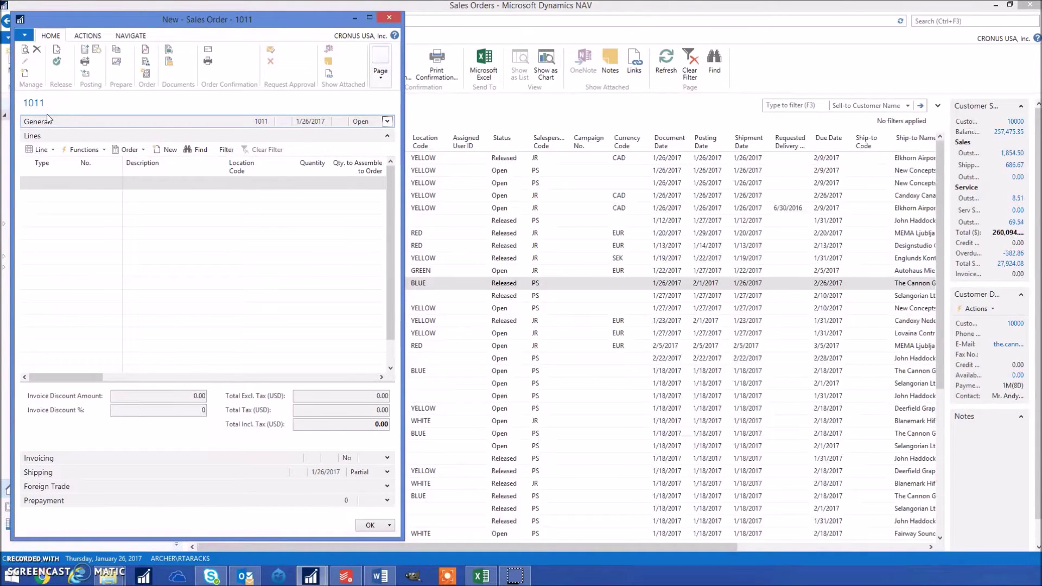
click(48, 120)
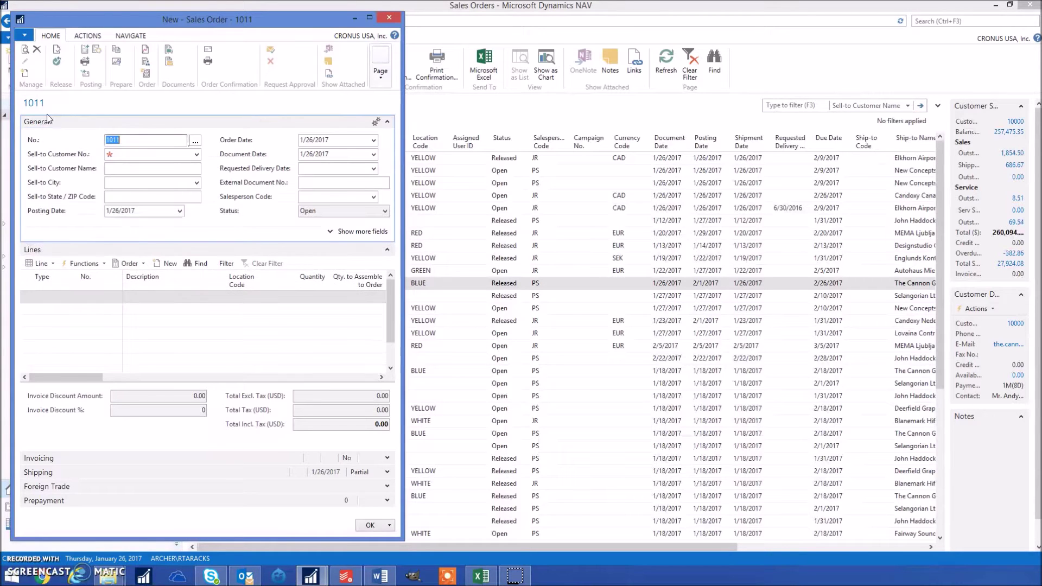
key(Delete)
click(390, 21)
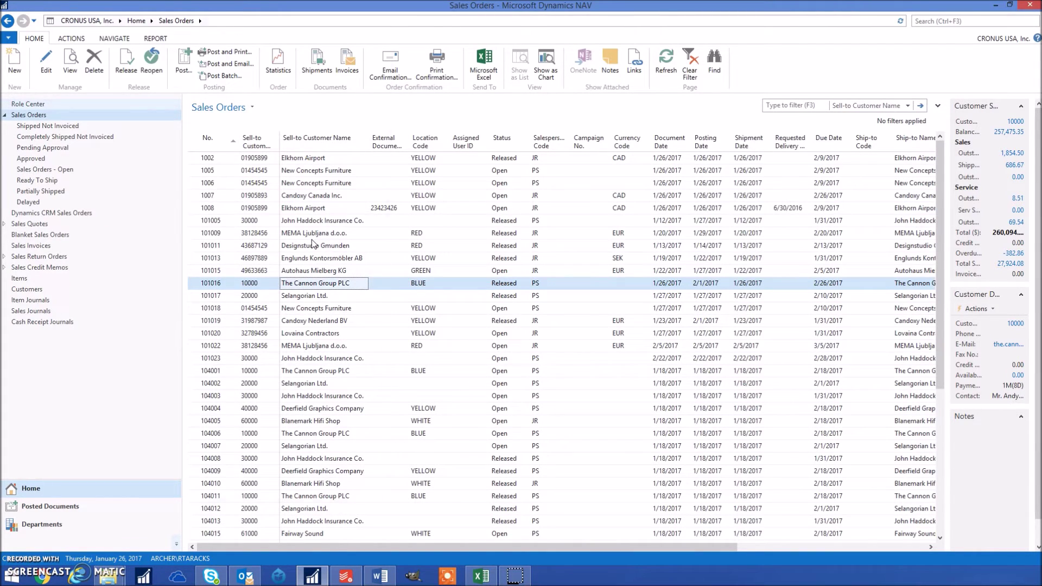
- On a new sales order, enter item 1001 on the first line and copy it to the next with F8
key(ctrl+n)
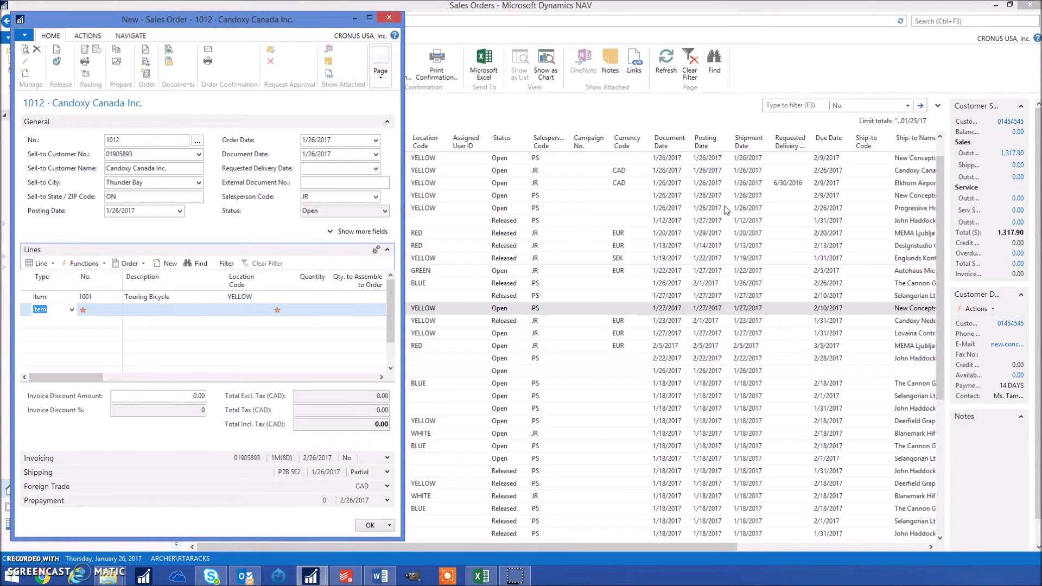
click(101, 310)
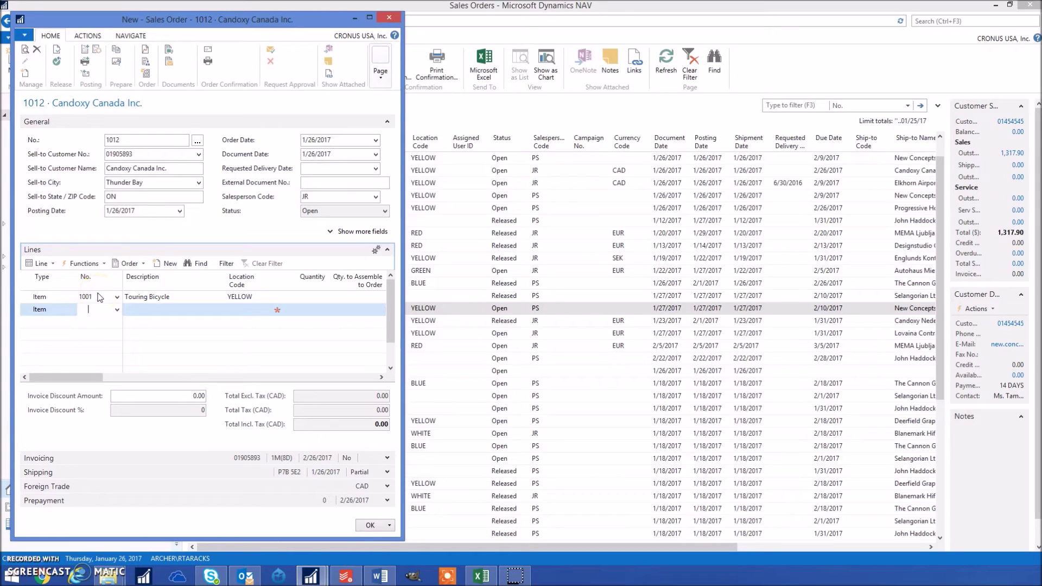
click(95, 296)
click(96, 308)
key(F8)
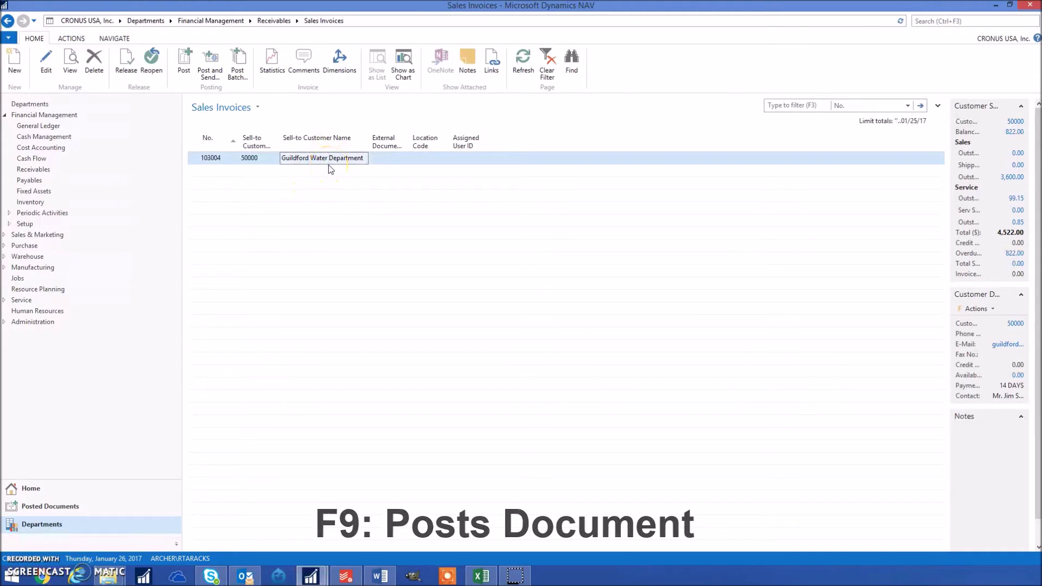
- Post invoice 103004 with F9, confirm with Yes, and go to the Customers list
key(F9)
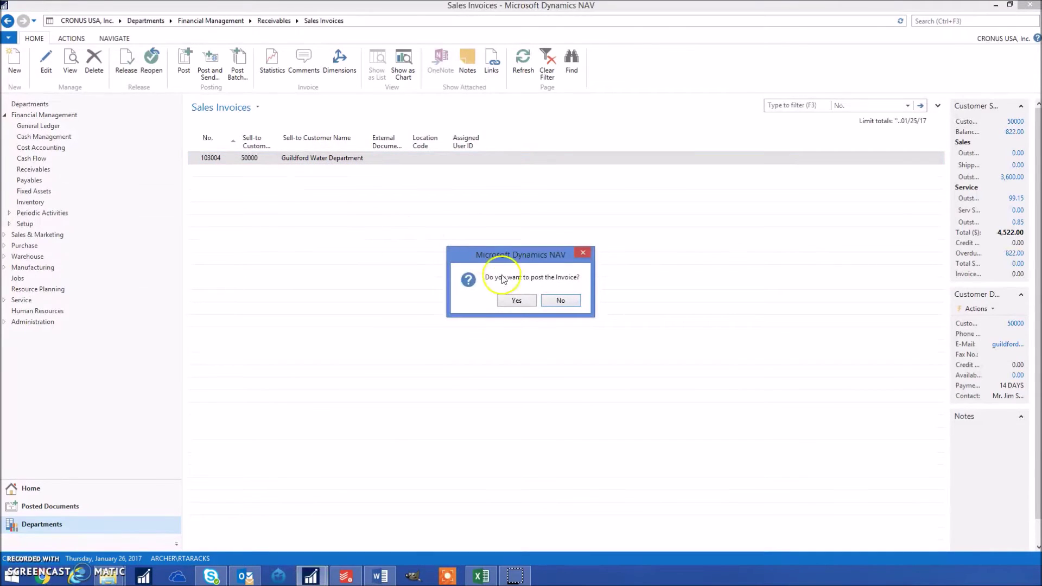
click(516, 300)
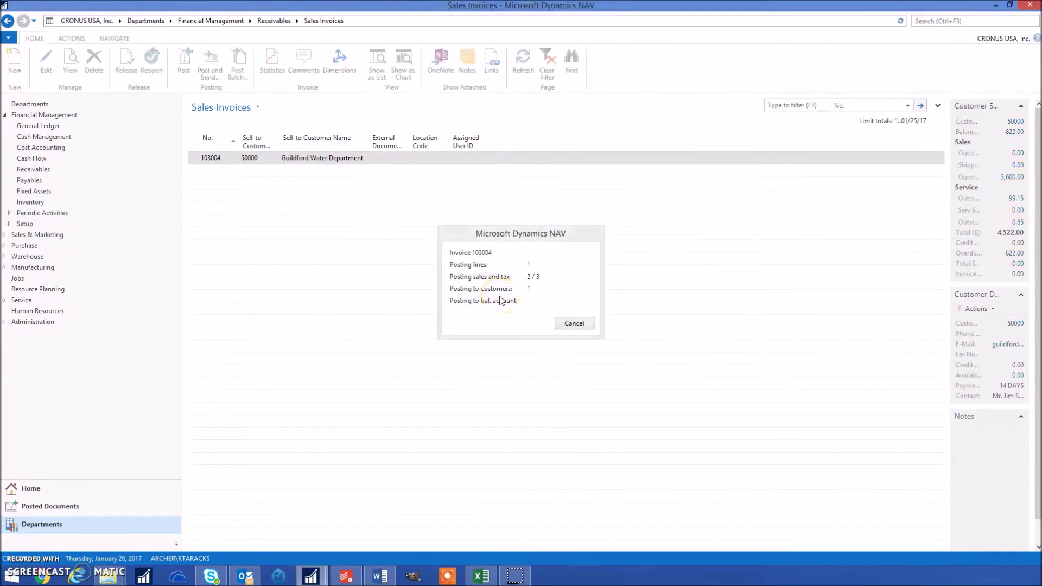
click(280, 211)
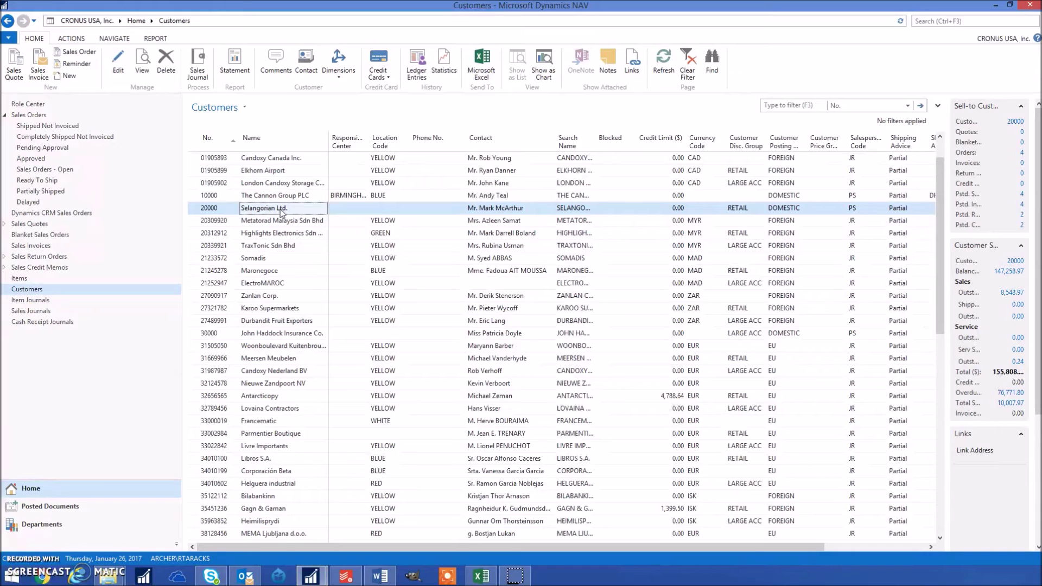
- Select The Cannon Group PLC and show its Customer Statistics with F7
click(277, 196)
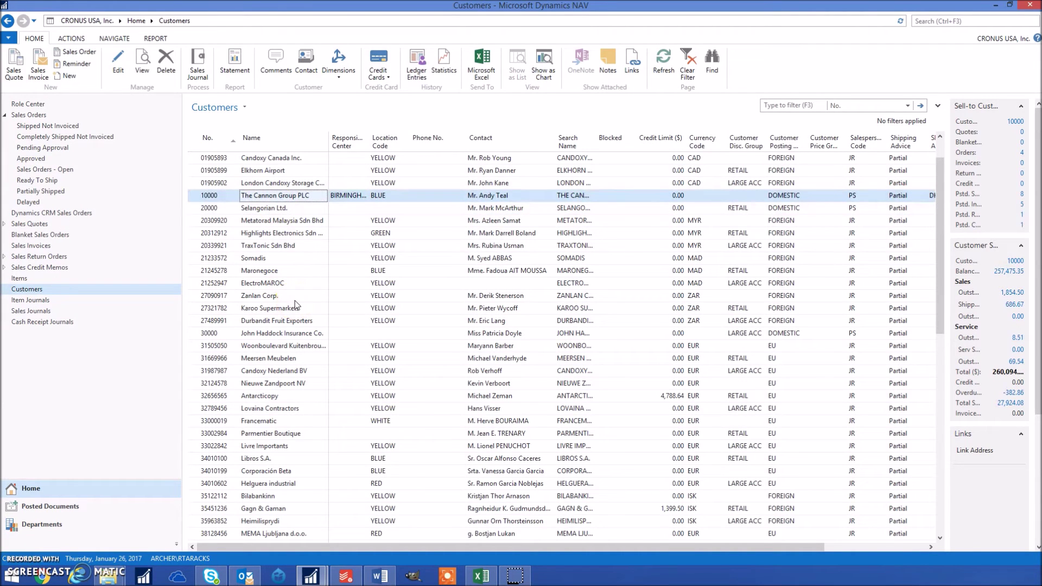
key(F7)
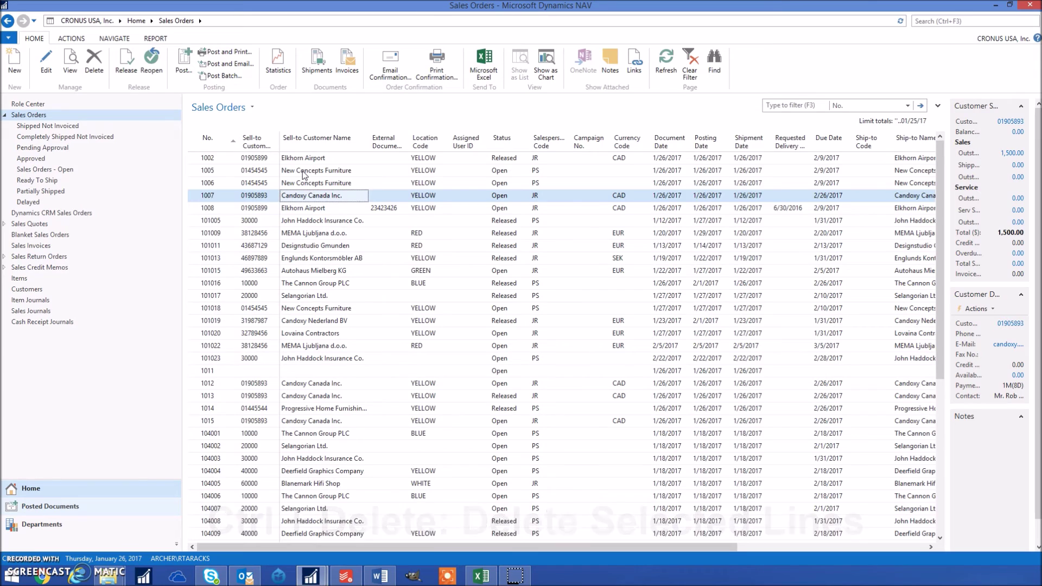
- Delete sales order 1005 with Ctrl+Delete and confirm, then launch page search with Ctrl+F3
click(307, 172)
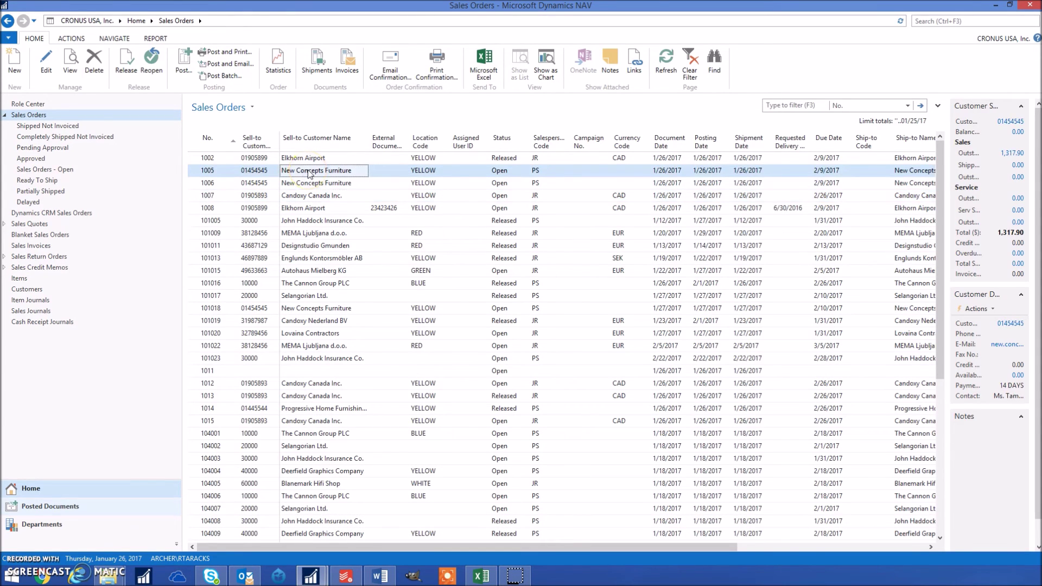
key(ctrl+Delete)
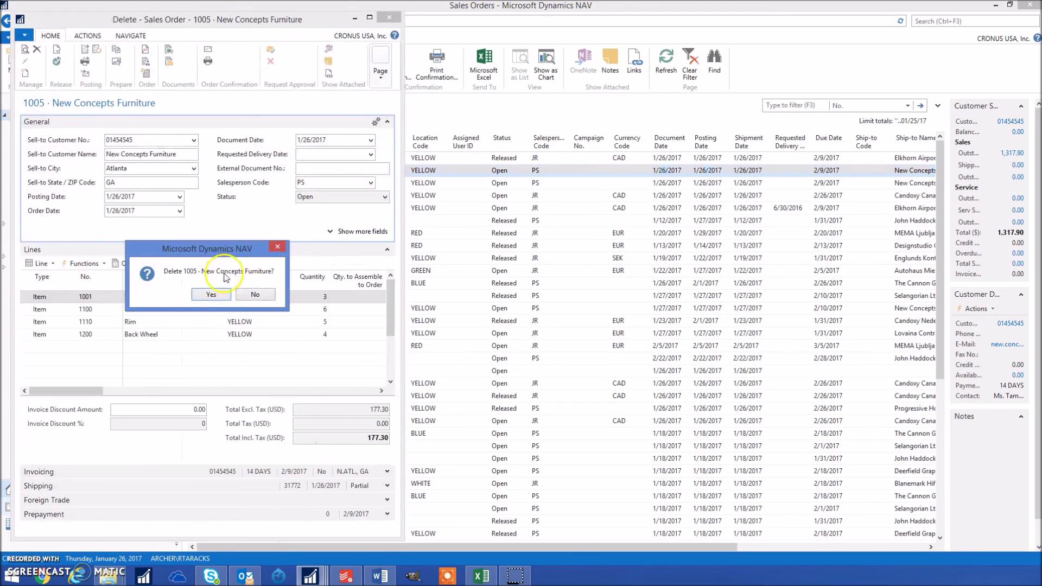
click(209, 295)
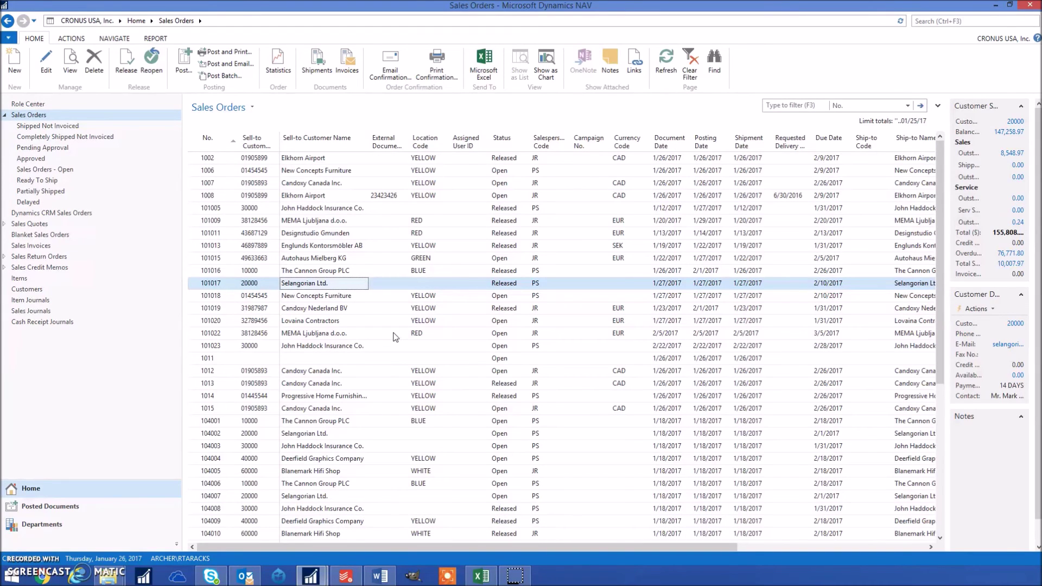
key(ctrl+F3)
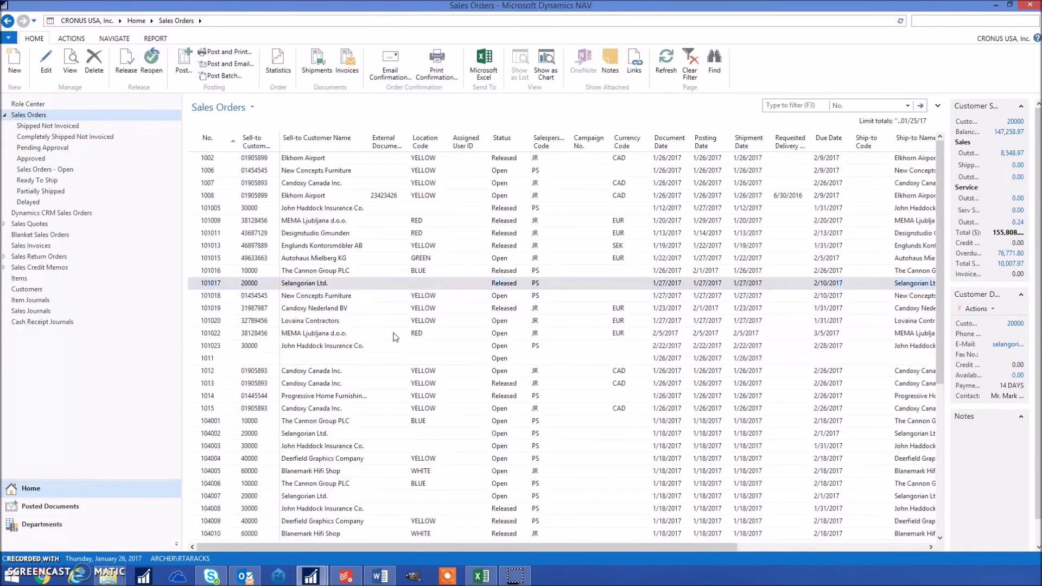
text(hhjhjk)
click(367, 286)
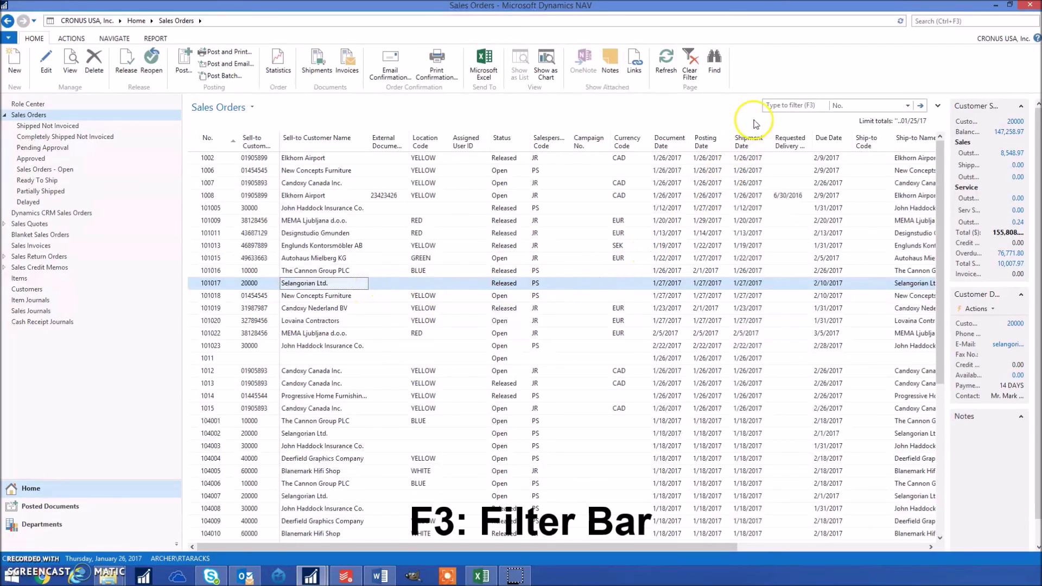
key(F3)
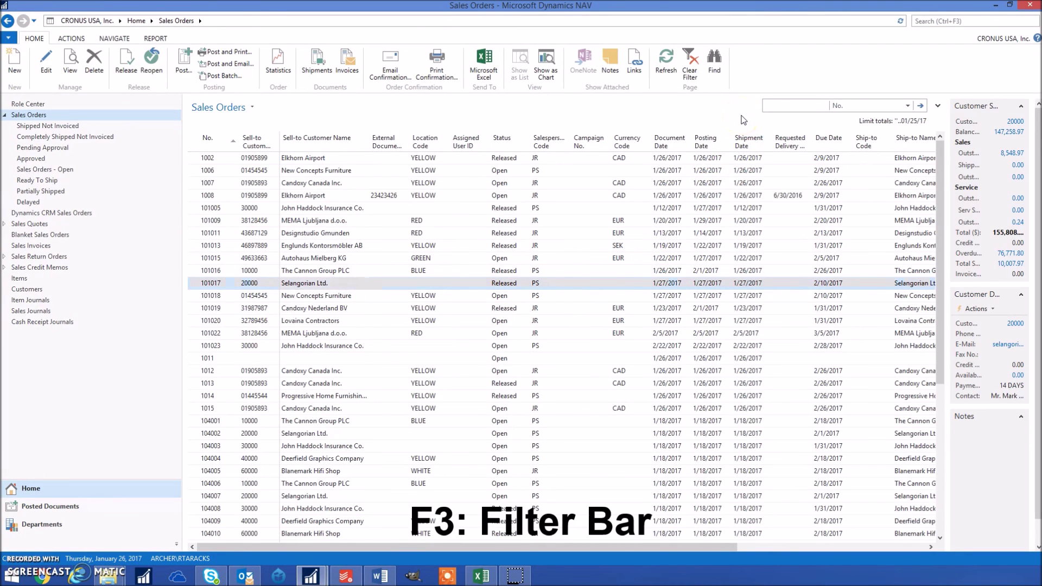